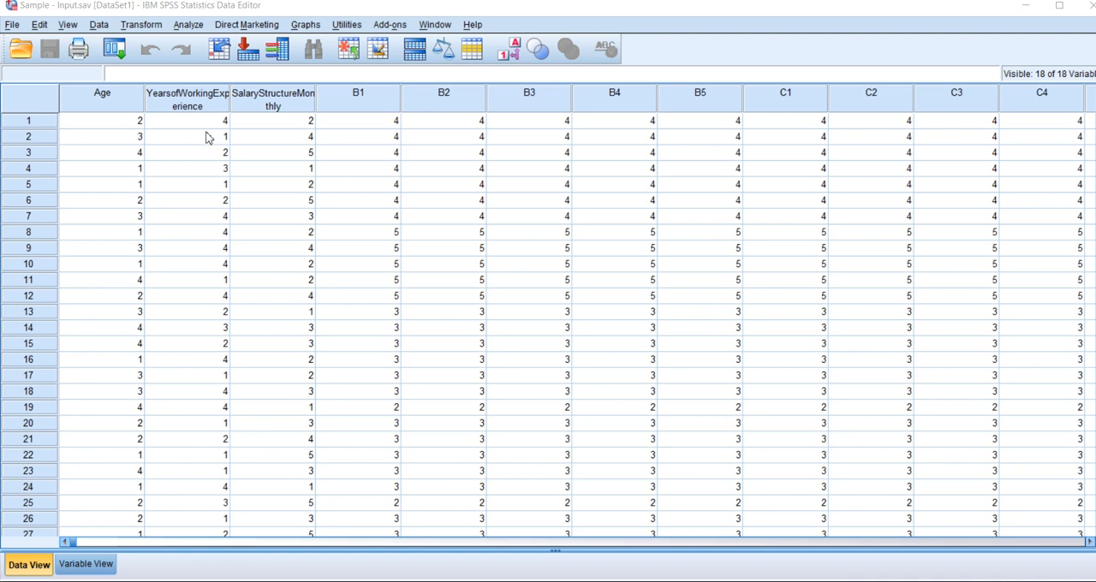
Run a Frequencies analysis on the Age variable with a bar chart of percentages and no additional statistics.
left_click(188, 26)
mouse_move(274, 60)
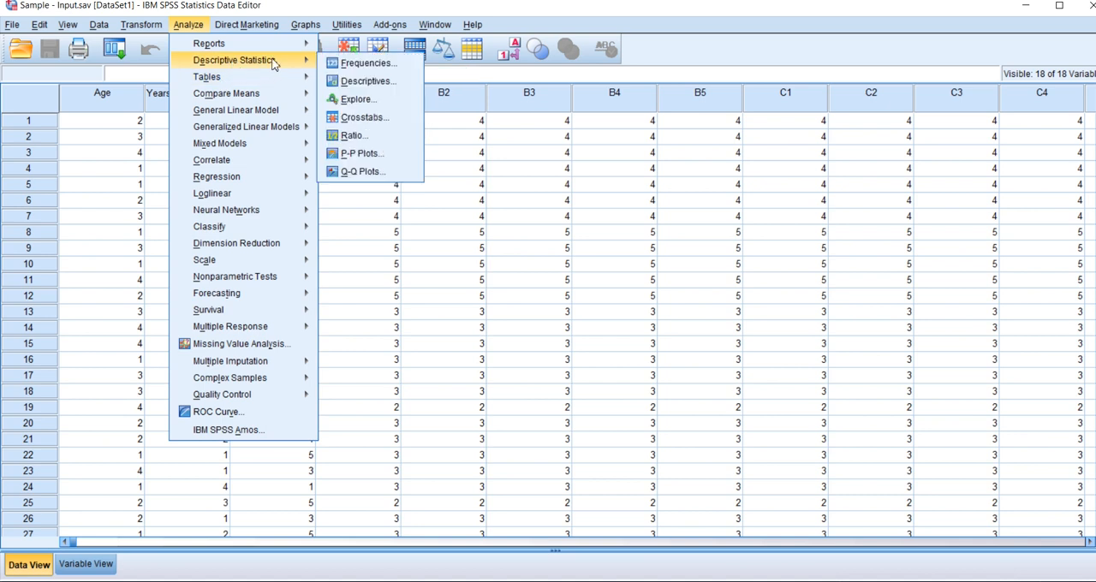
left_click(366, 64)
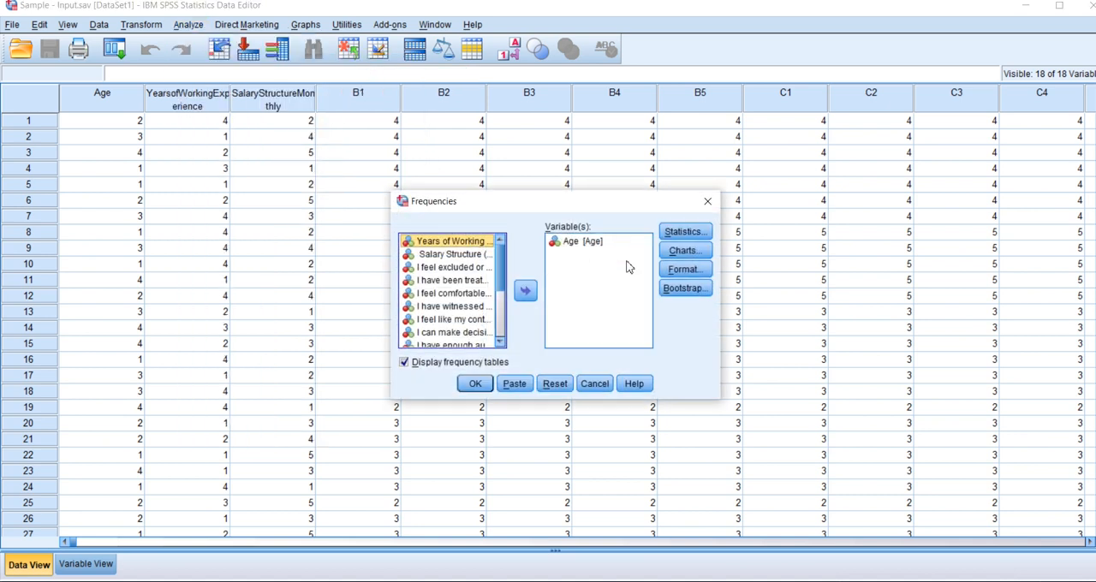
left_click(684, 252)
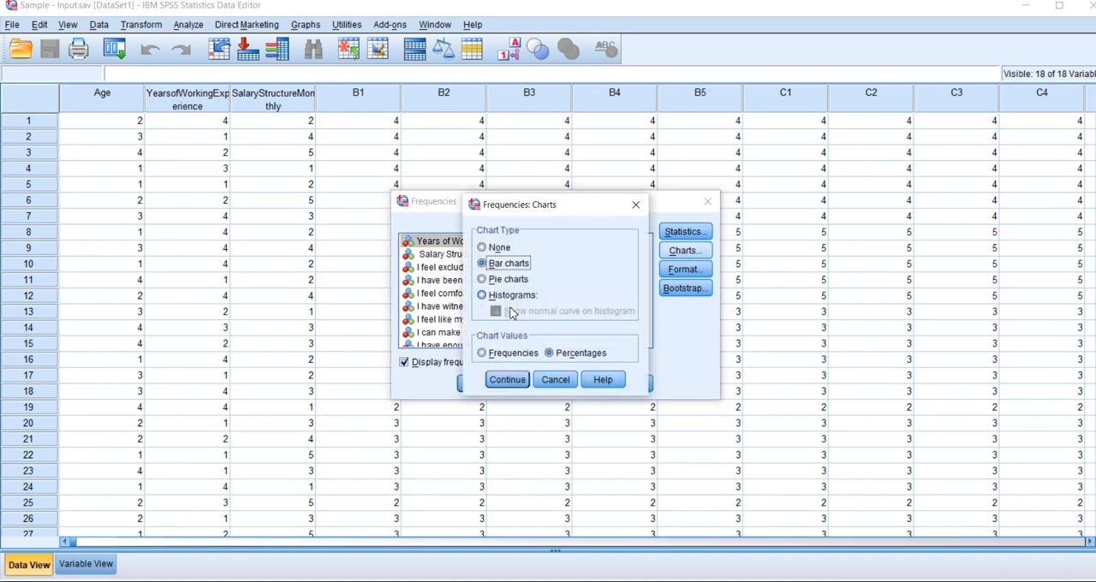
left_click(493, 384)
left_click(685, 231)
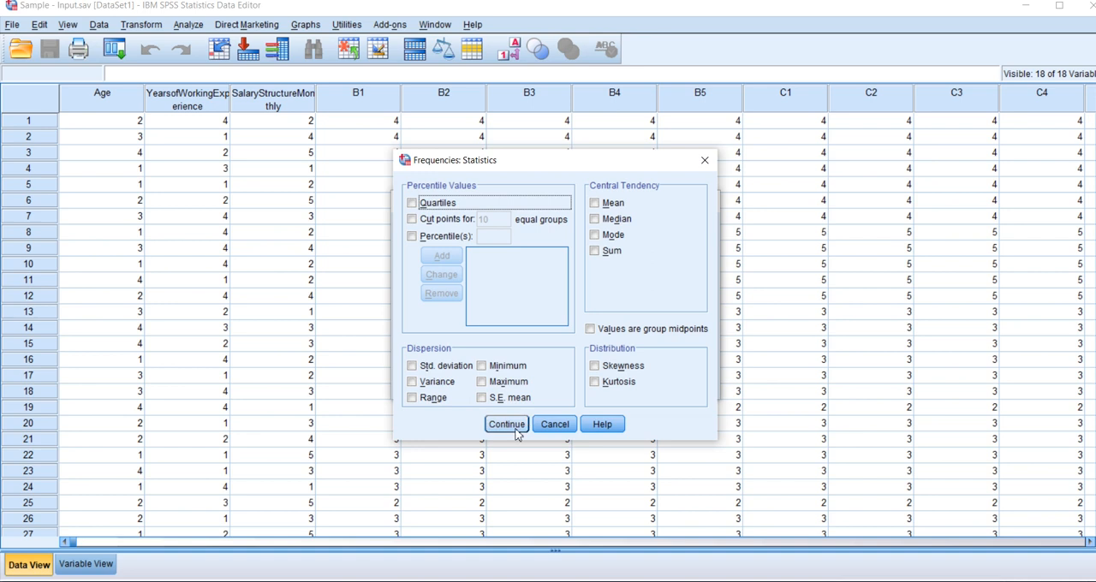
left_click(515, 425)
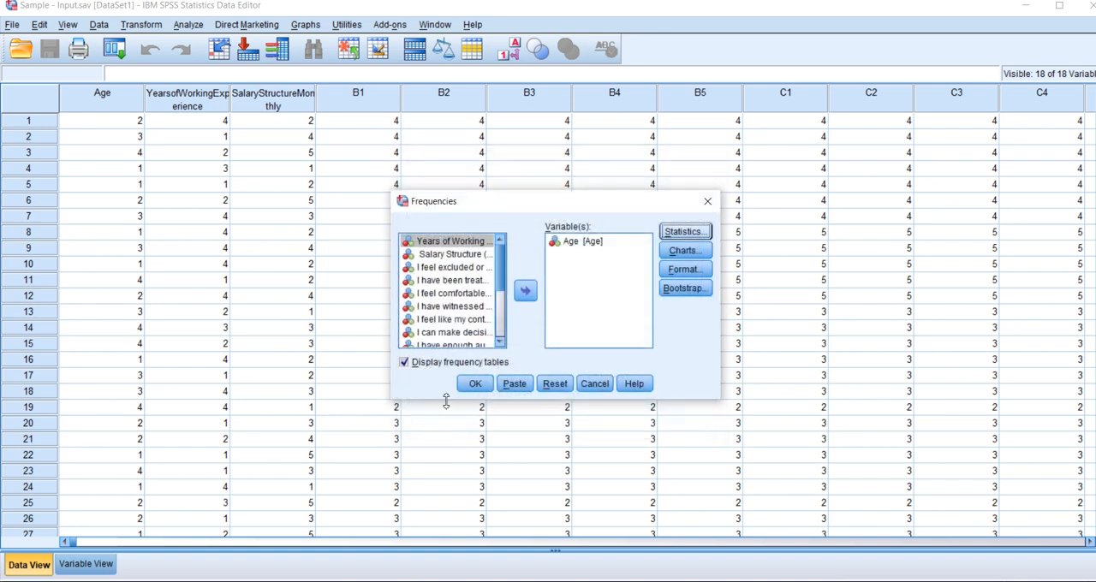
left_click(476, 385)
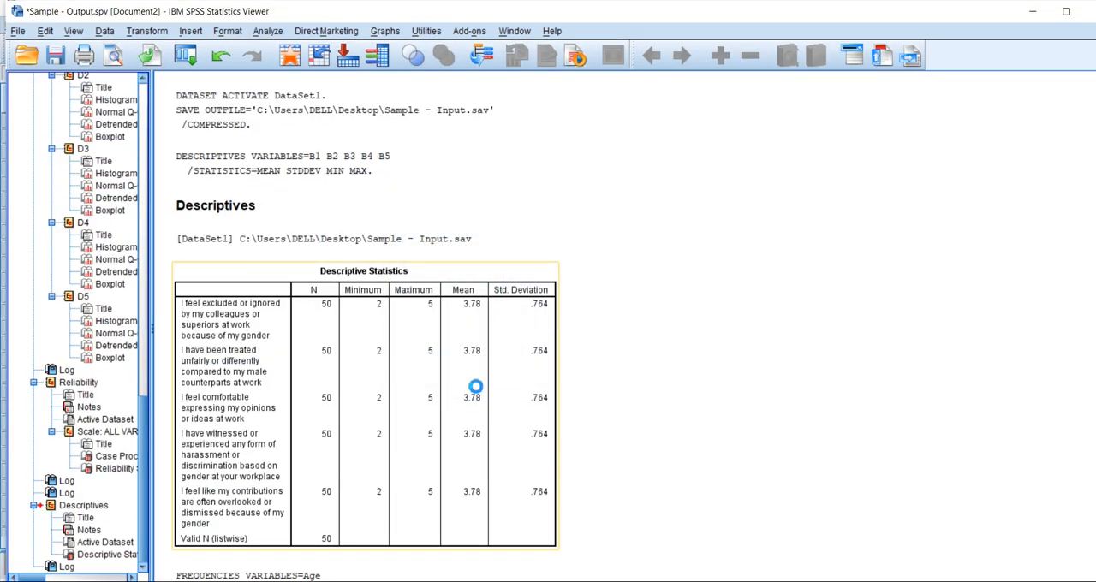
Examine the Age frequency table and the percentage bar chart in the output.
scroll(731, 480, "up", 1)
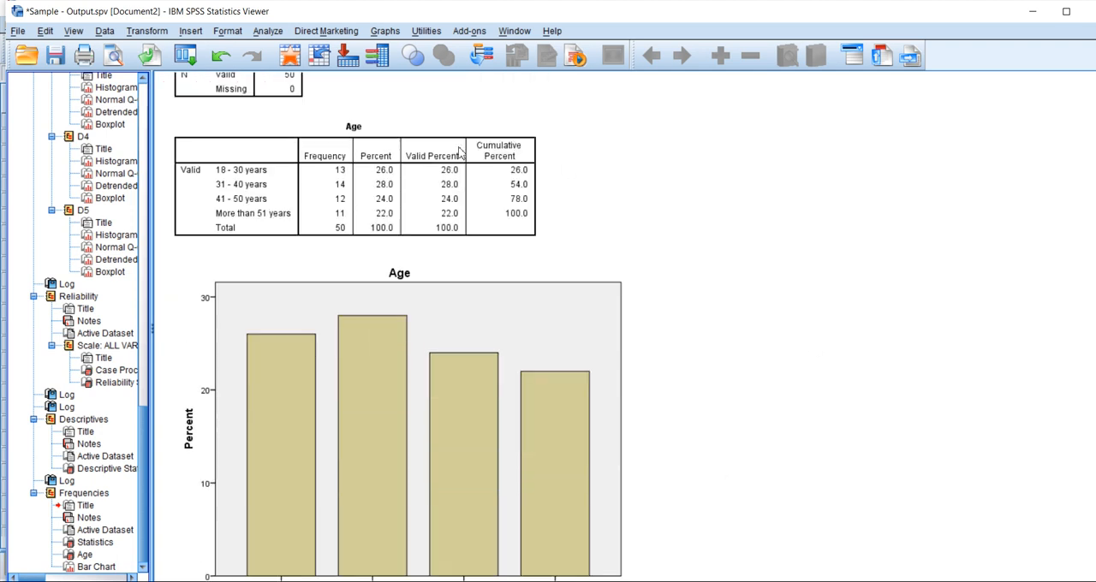
scroll(562, 431, "down", 1)
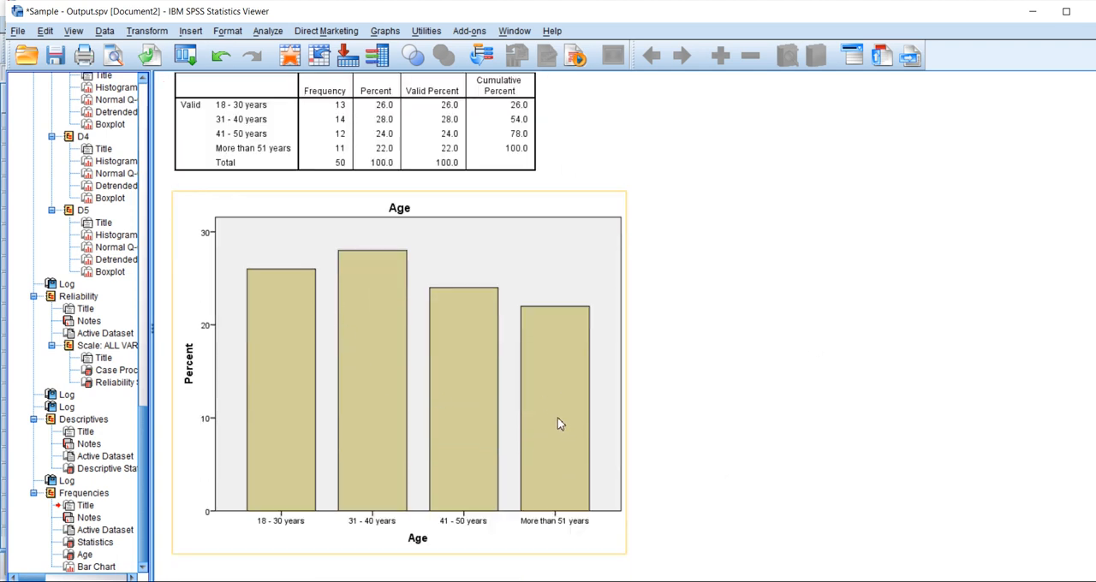
scroll(398, 403, "up", 3)
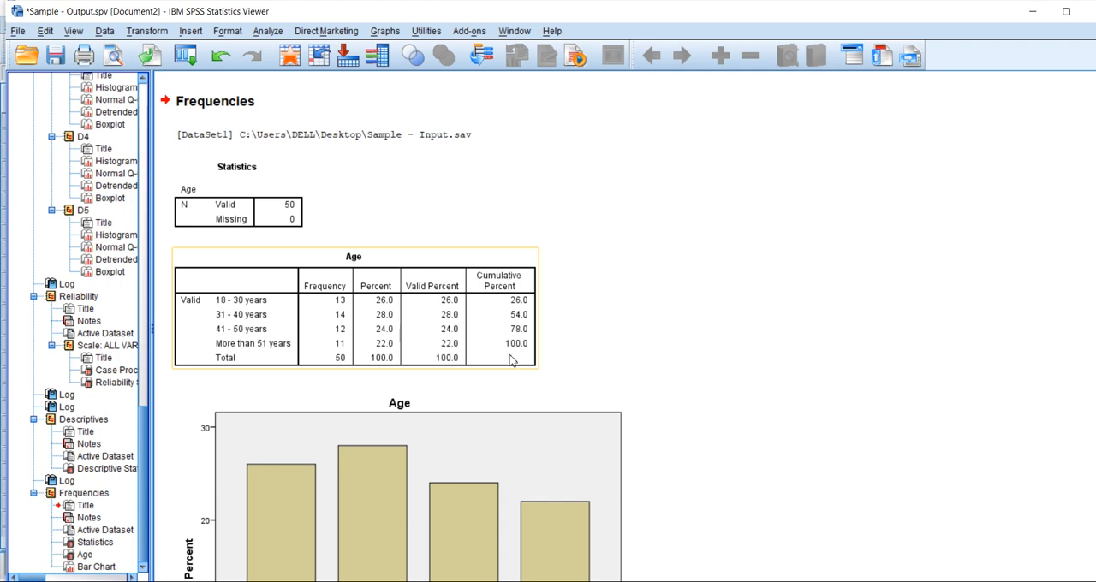
scroll(669, 360, "down", 4)
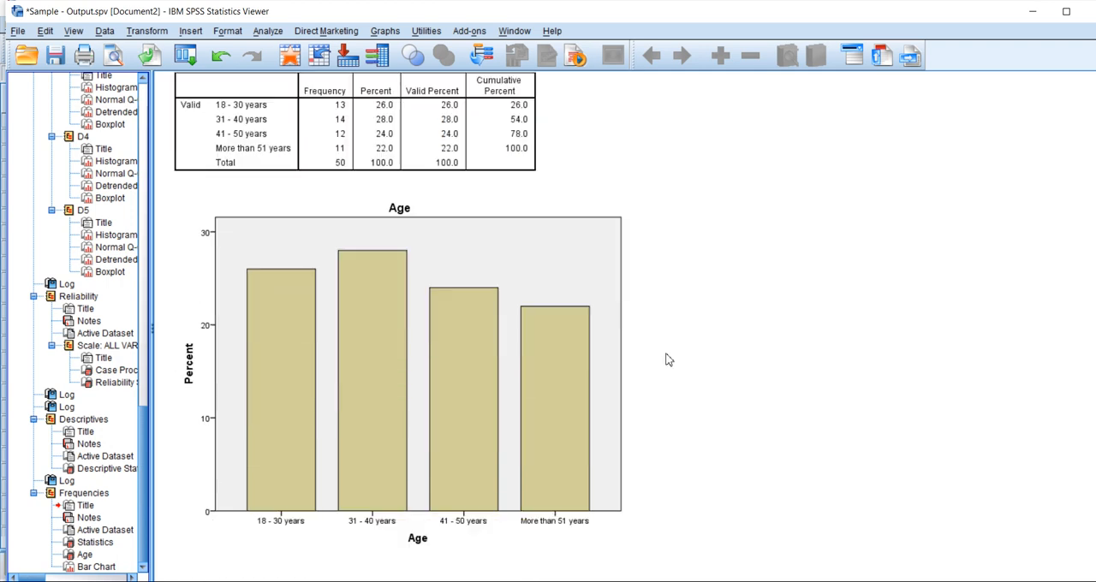
left_click(437, 360)
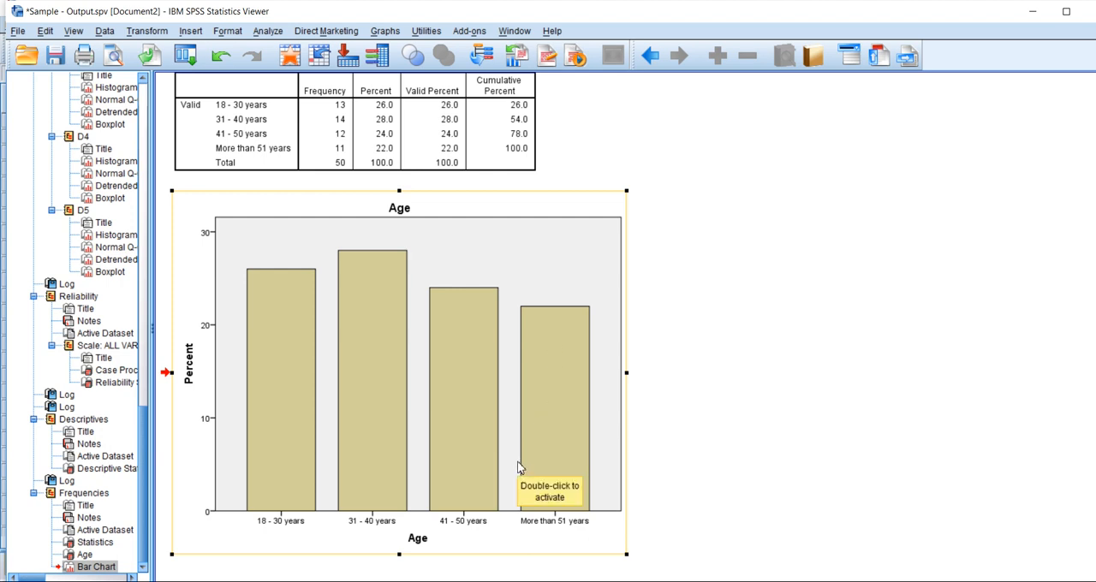
mouse_move(441, 581)
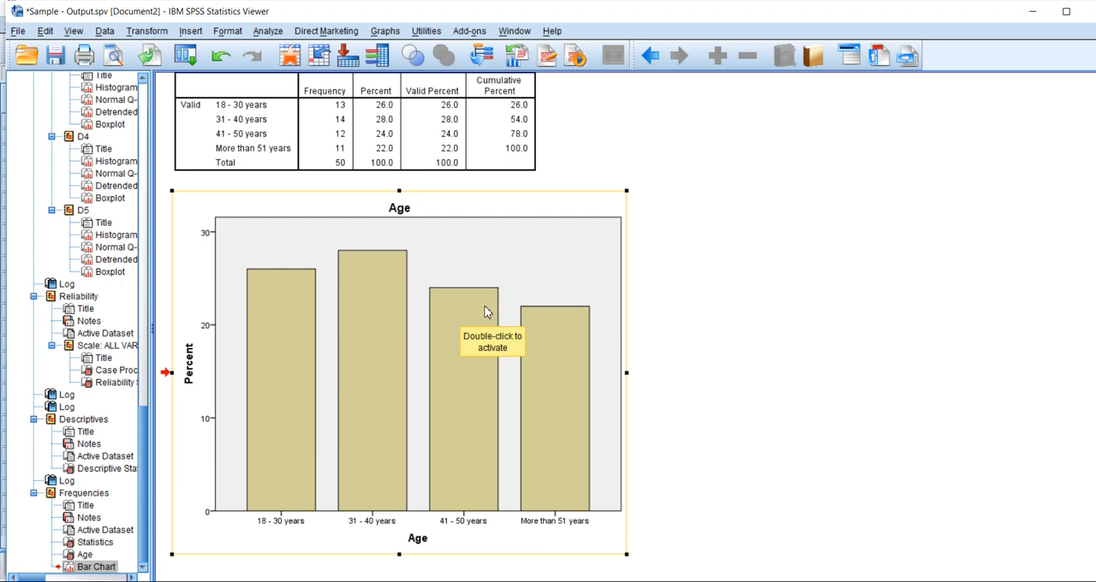
Return to the Sample - Input.sav data and open Custom Tables, accepting the notice about value labels.
mouse_move(497, 579)
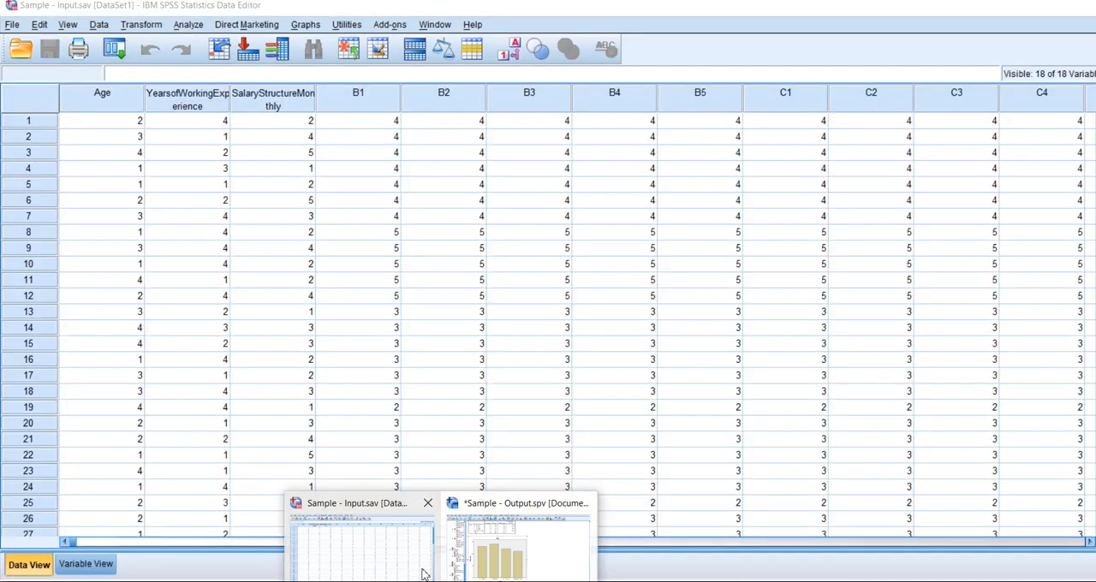
left_click(421, 570)
left_click_drag(72, 544, 320, 554)
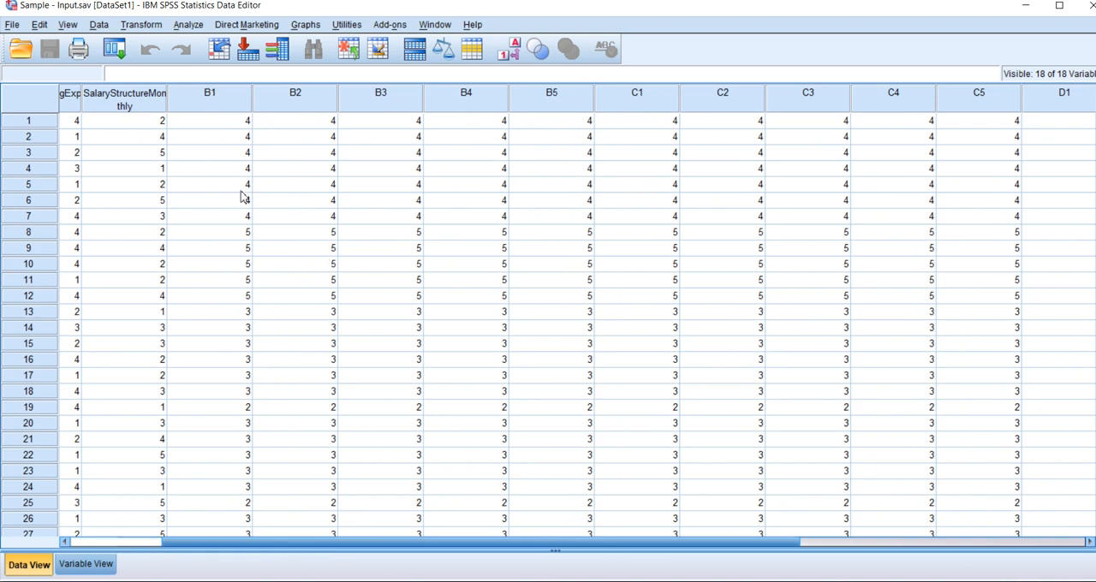
left_click(187, 25)
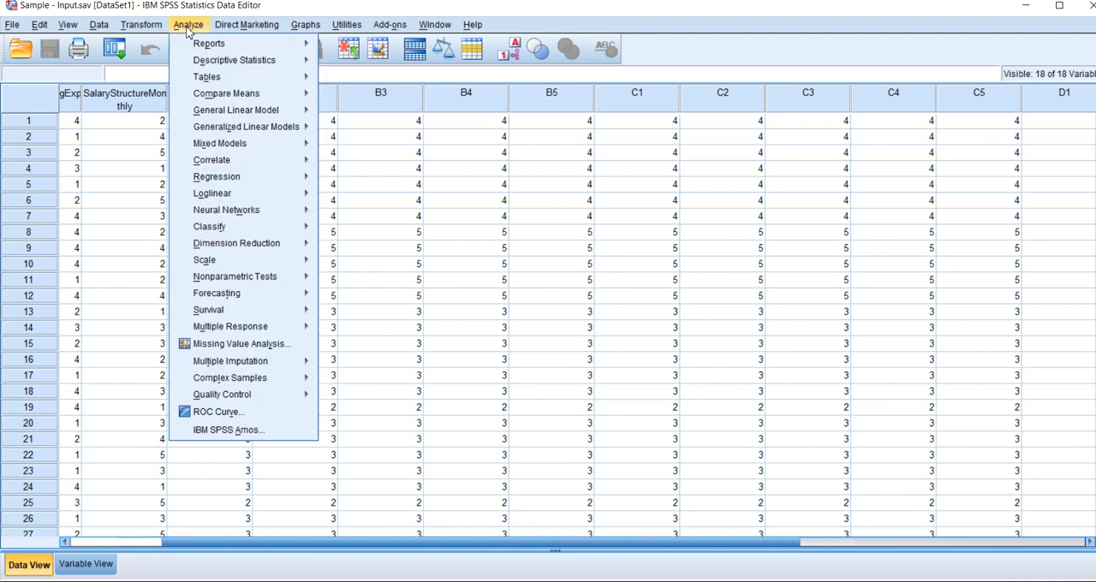
mouse_move(209, 79)
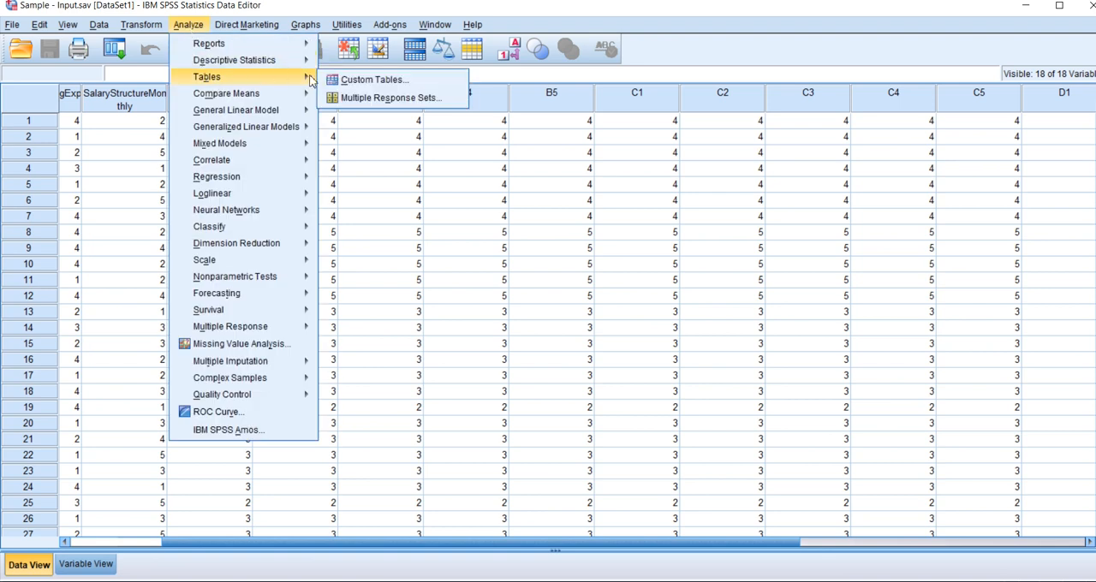
left_click(351, 82)
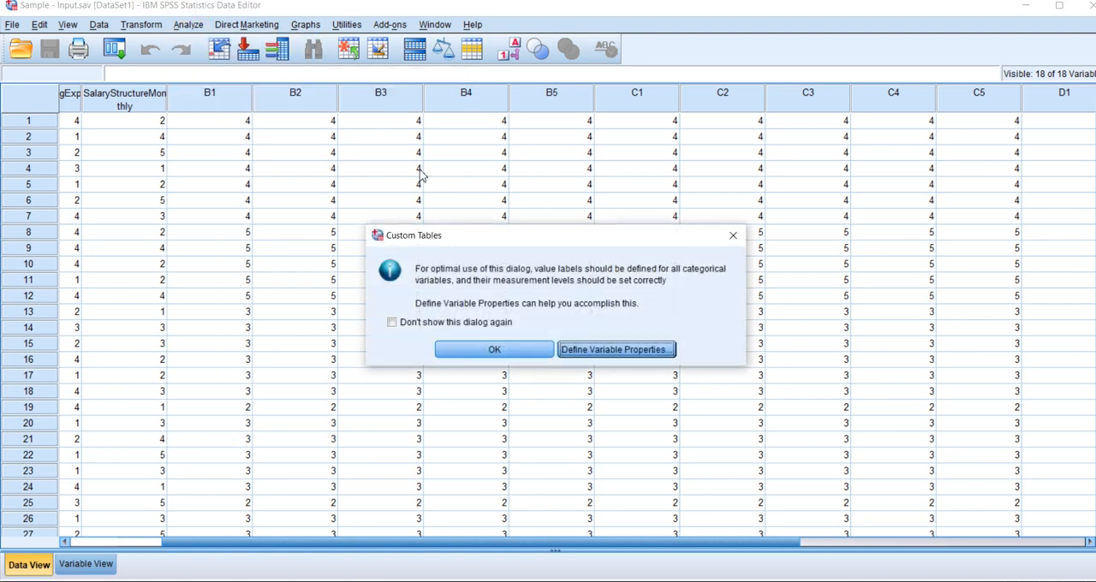
left_click(495, 350)
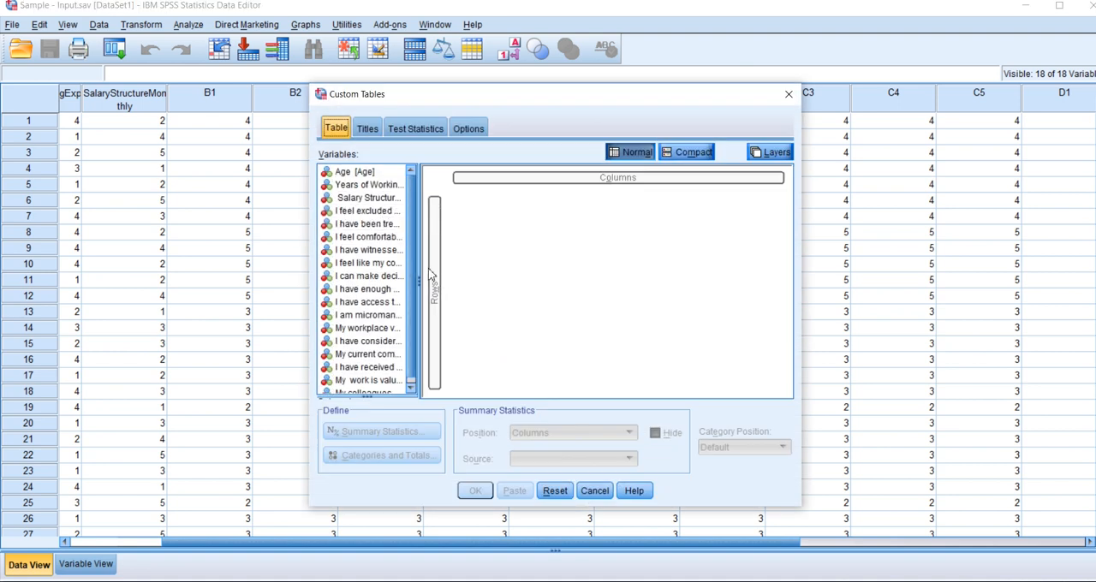
Copy the five statement variables B1 to B5 and paste them into the rows of the custom table.
left_click(366, 214)
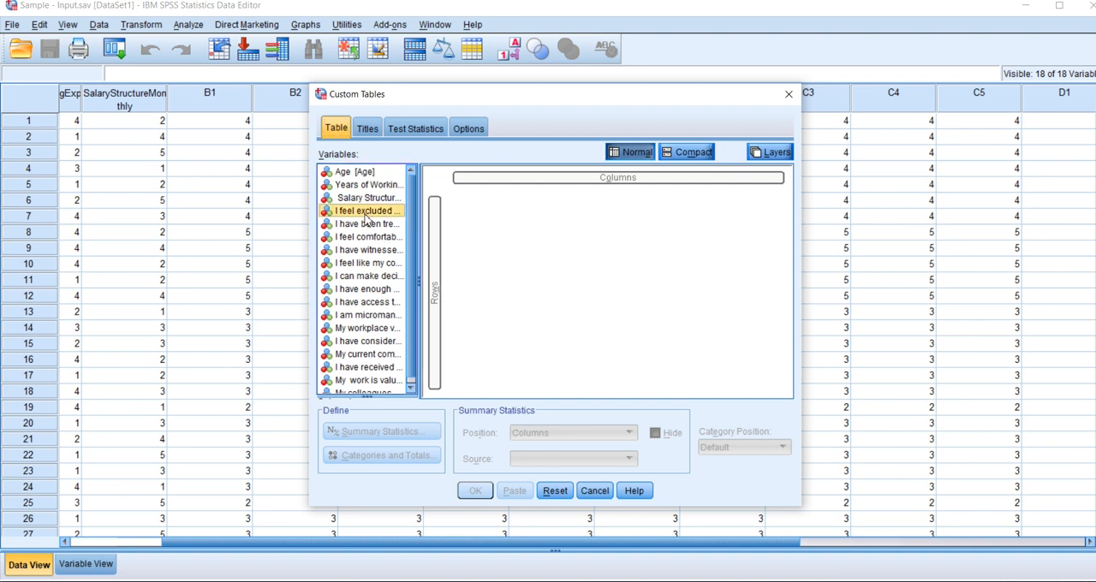
left_click(366, 224, "ctrl")
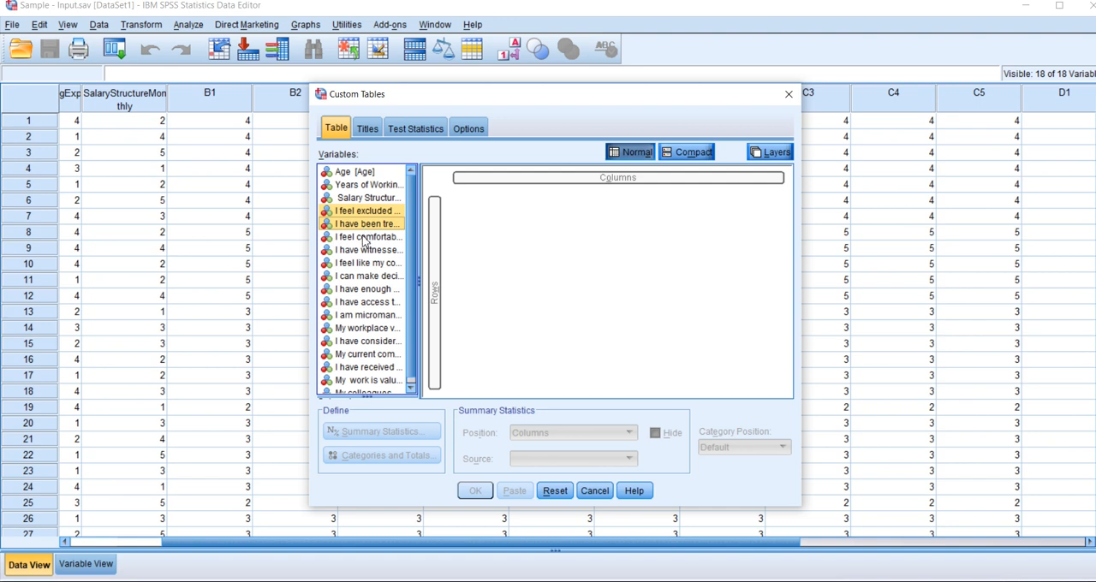
left_click(364, 237, "ctrl")
left_click(365, 251, "ctrl")
left_click(366, 263, "ctrl")
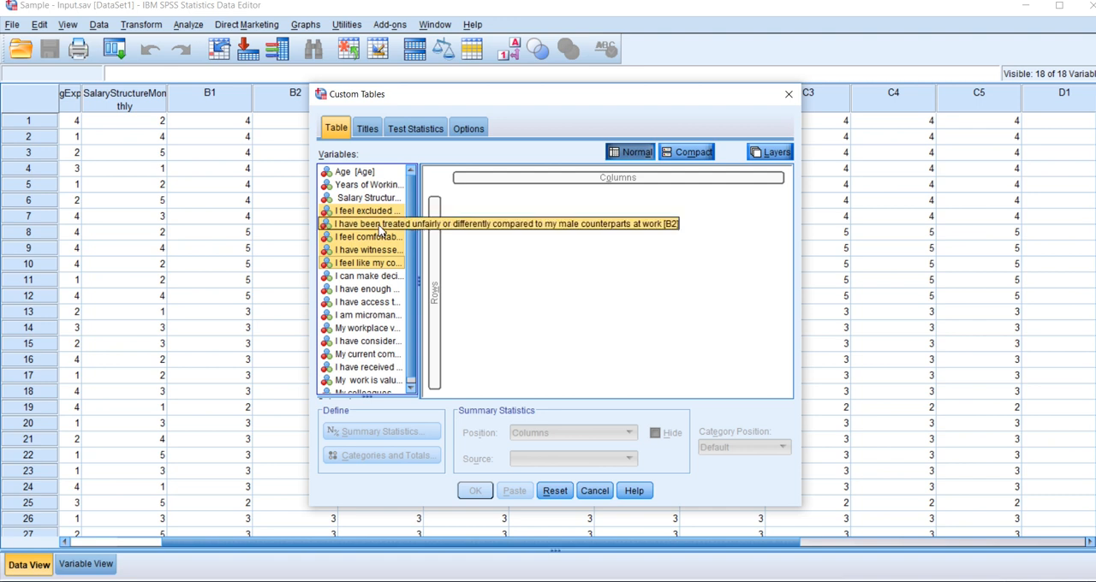
right_click(381, 232)
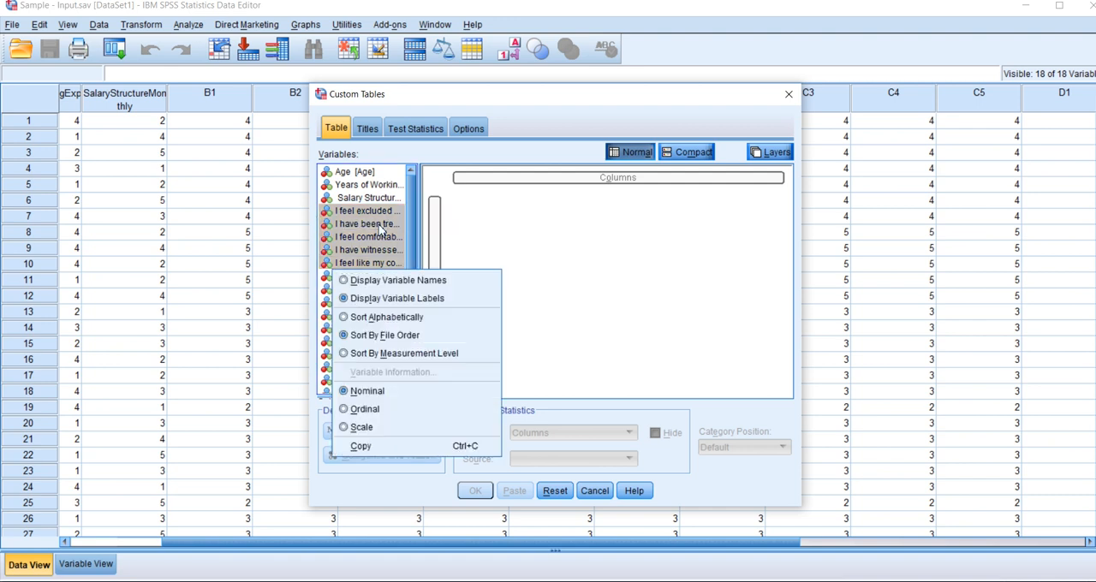
left_click(379, 443)
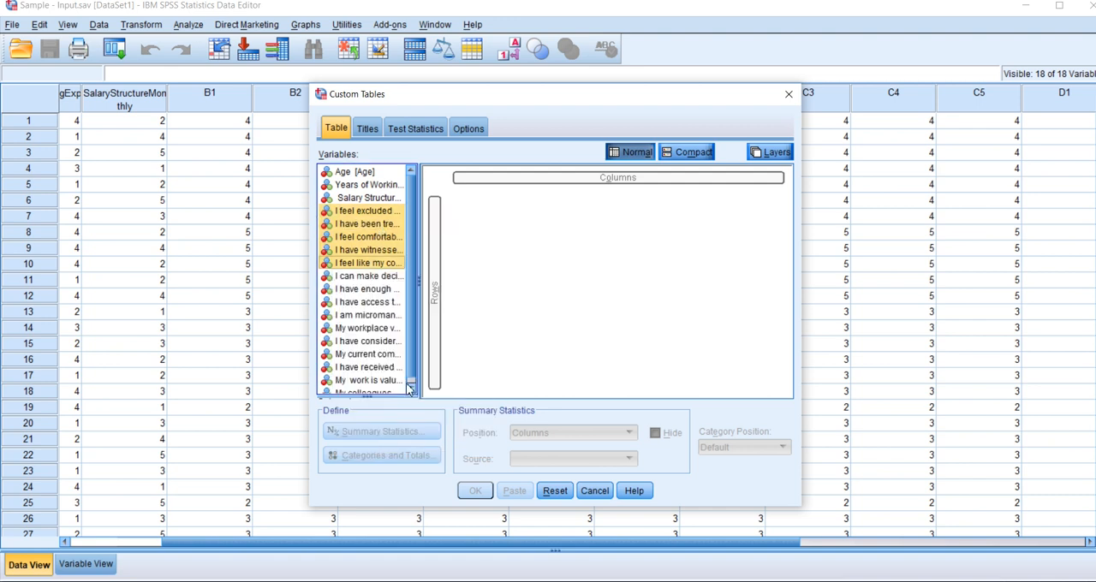
left_click(438, 250)
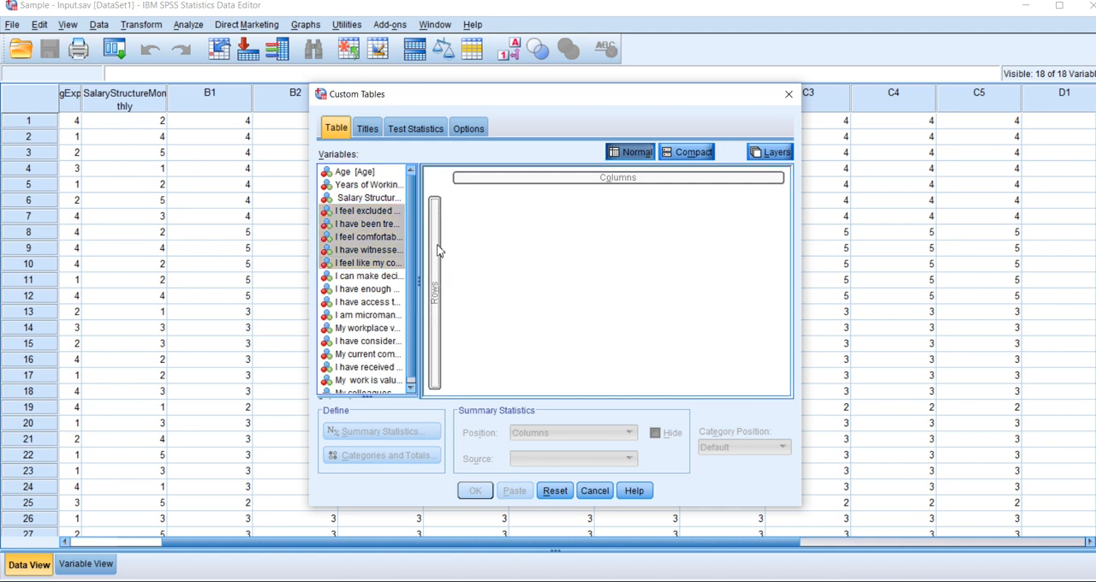
right_click(438, 250)
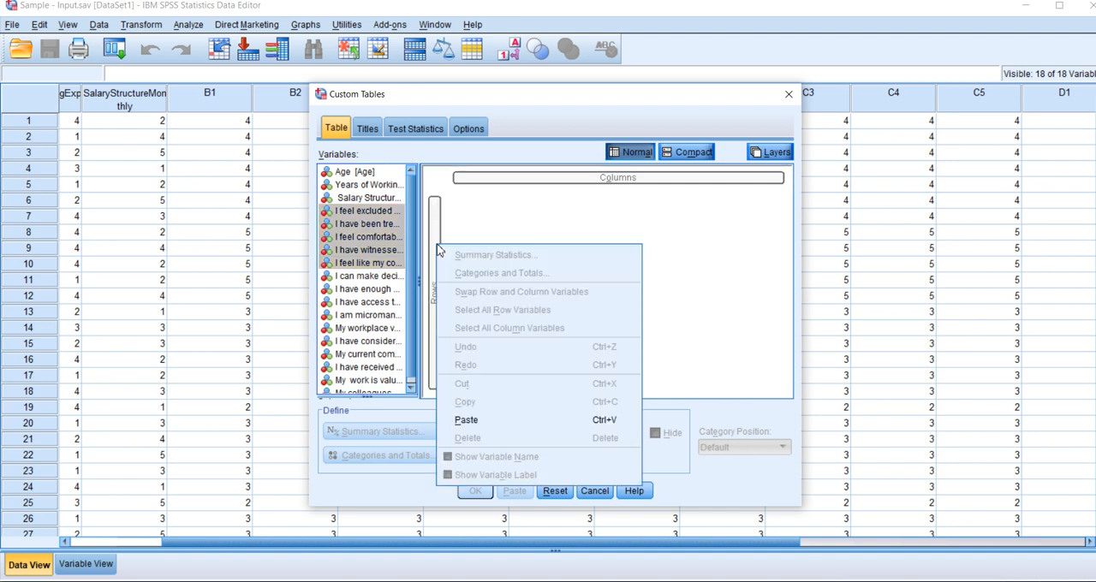
left_click(463, 422)
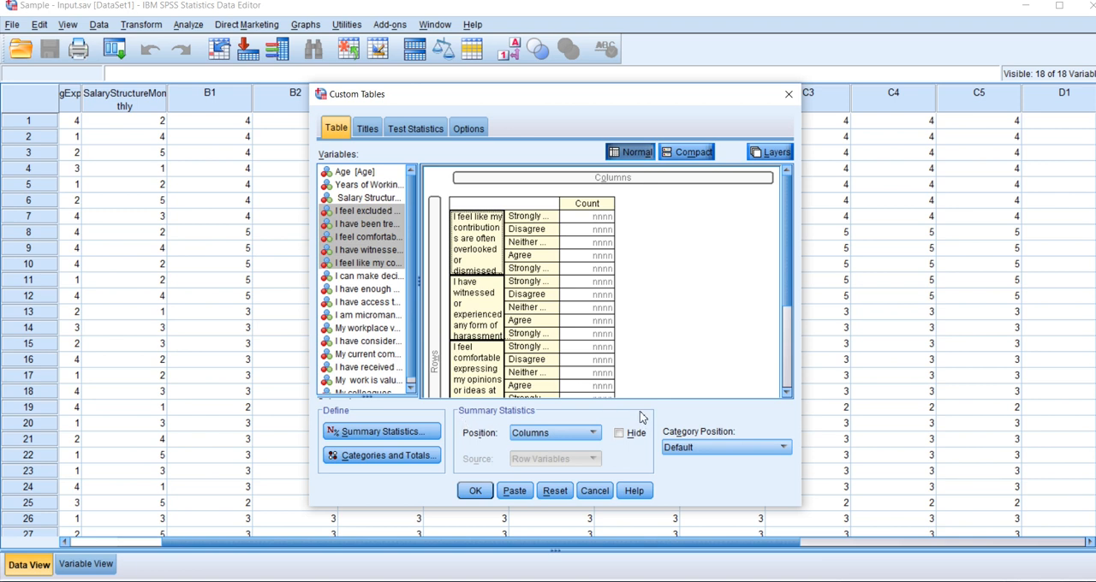
Set the custom table's category position to Row Labels in Columns.
left_click(703, 447)
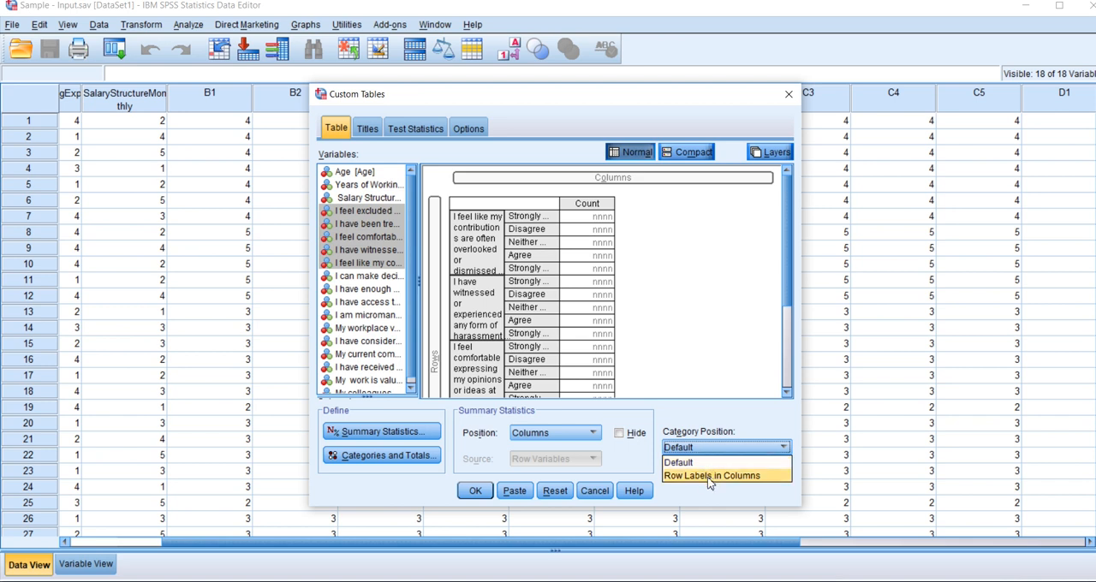
left_click(709, 476)
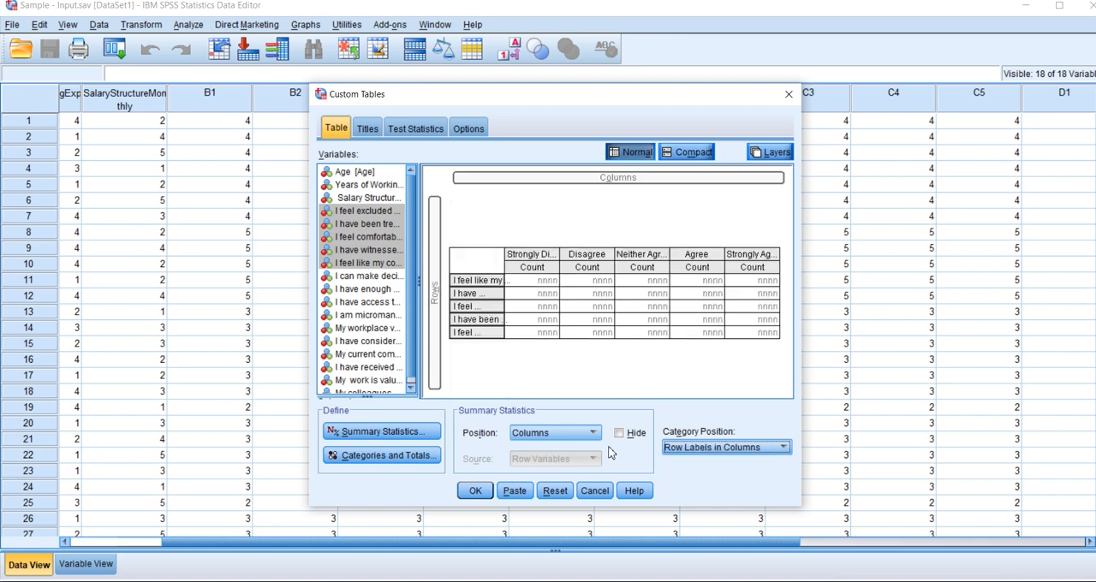
left_click(590, 435)
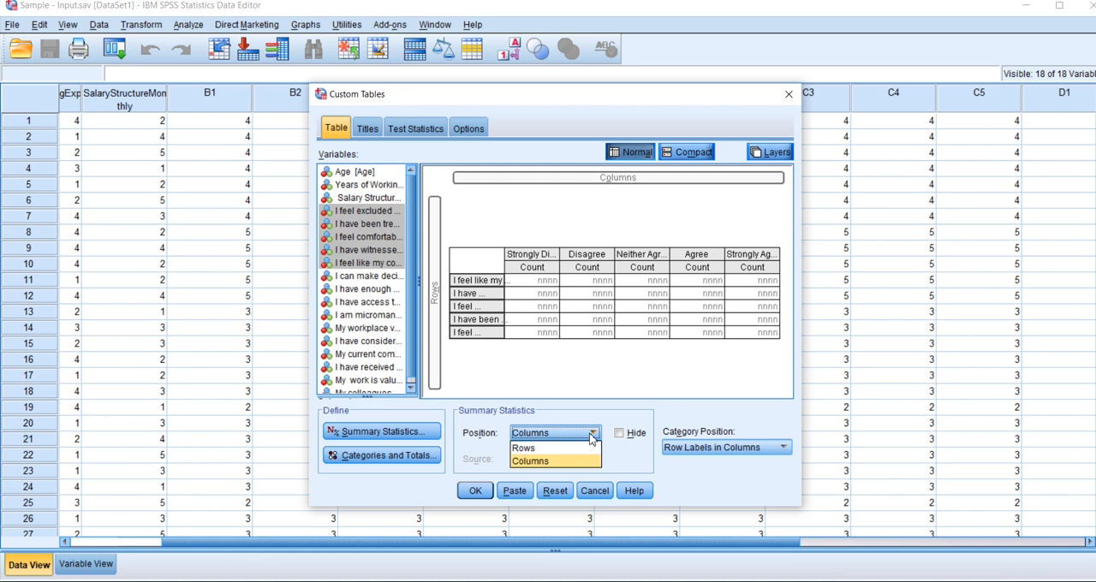
left_click(590, 437)
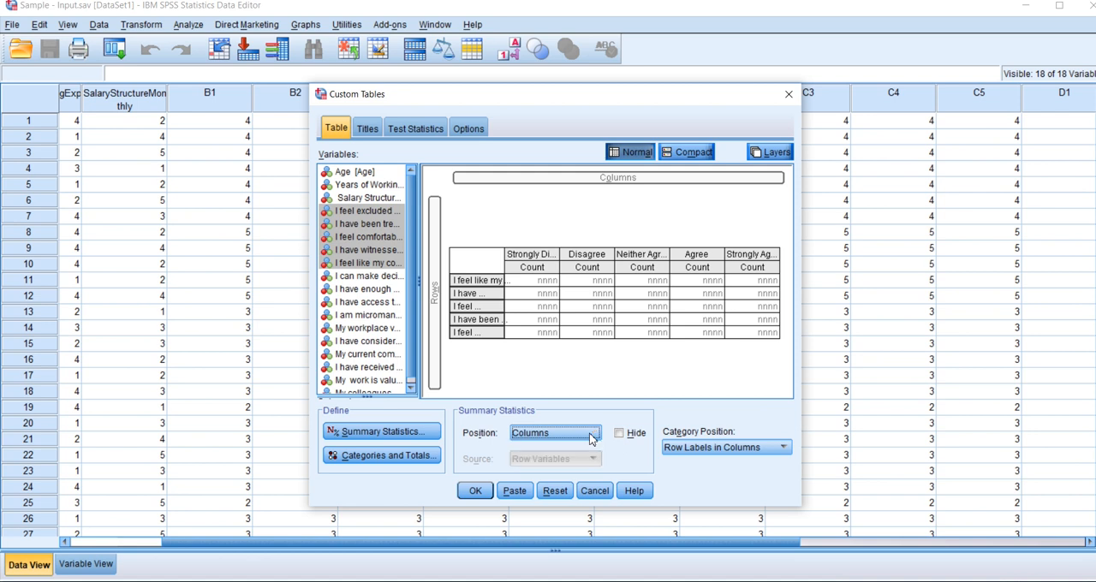
Replace the Count summary statistic with Row N % and apply it to the selected row variables.
left_click(410, 432)
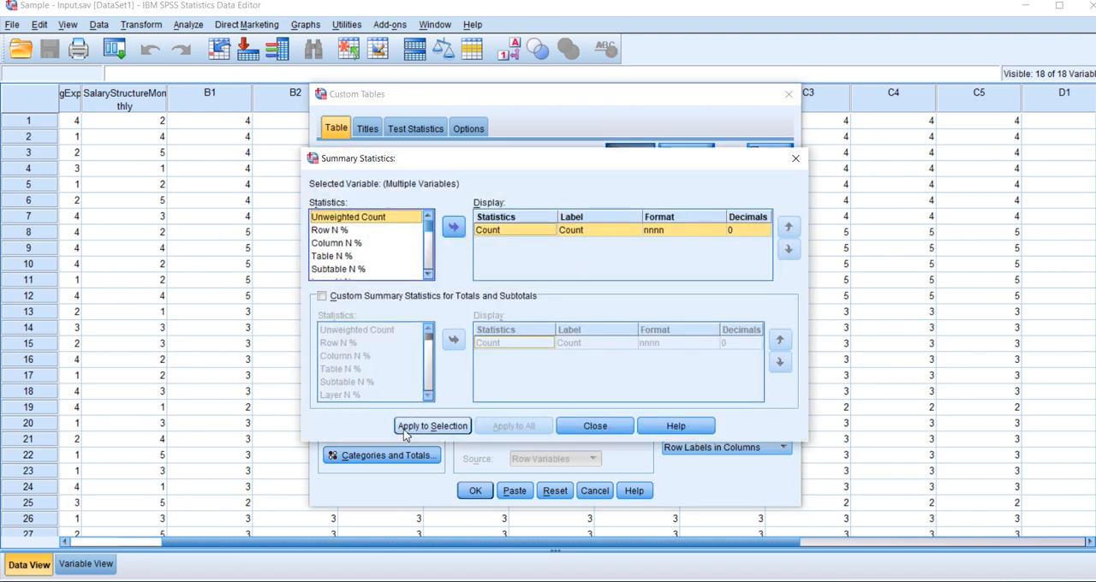
left_click(490, 232)
left_click(455, 228)
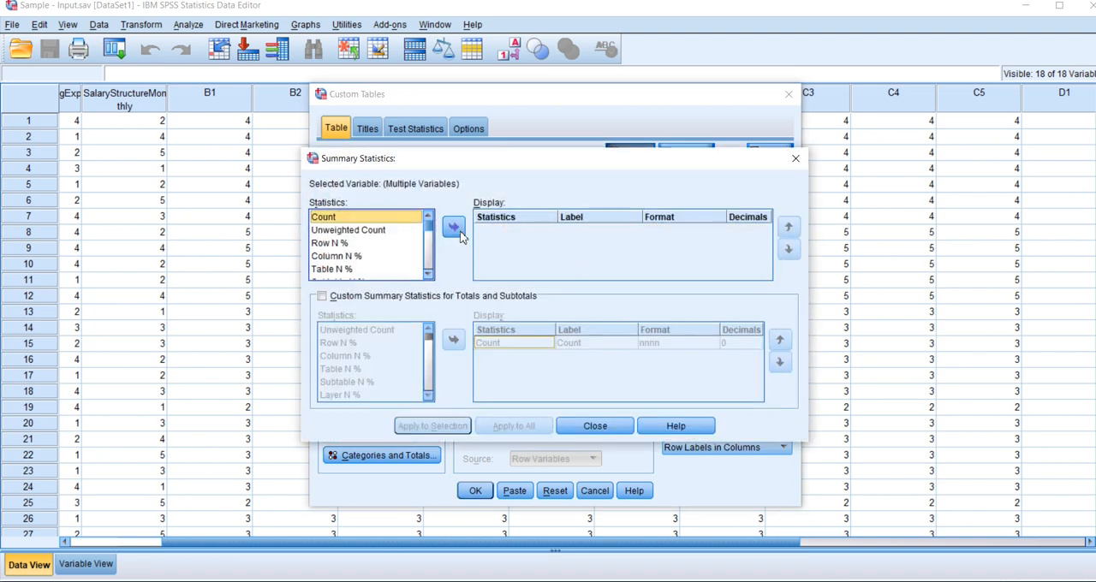
left_click(330, 243)
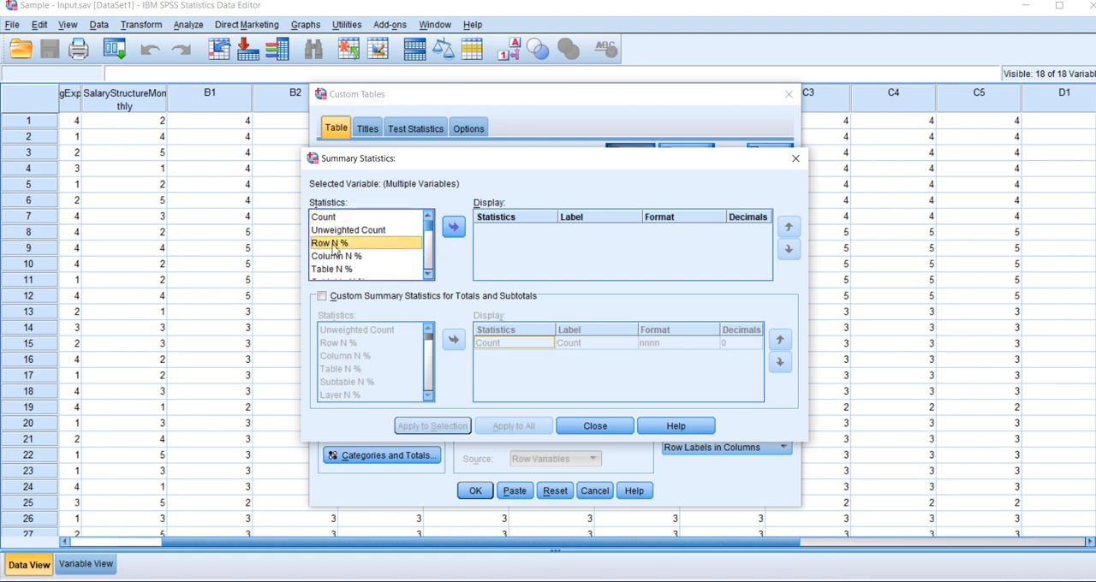
left_click(455, 228)
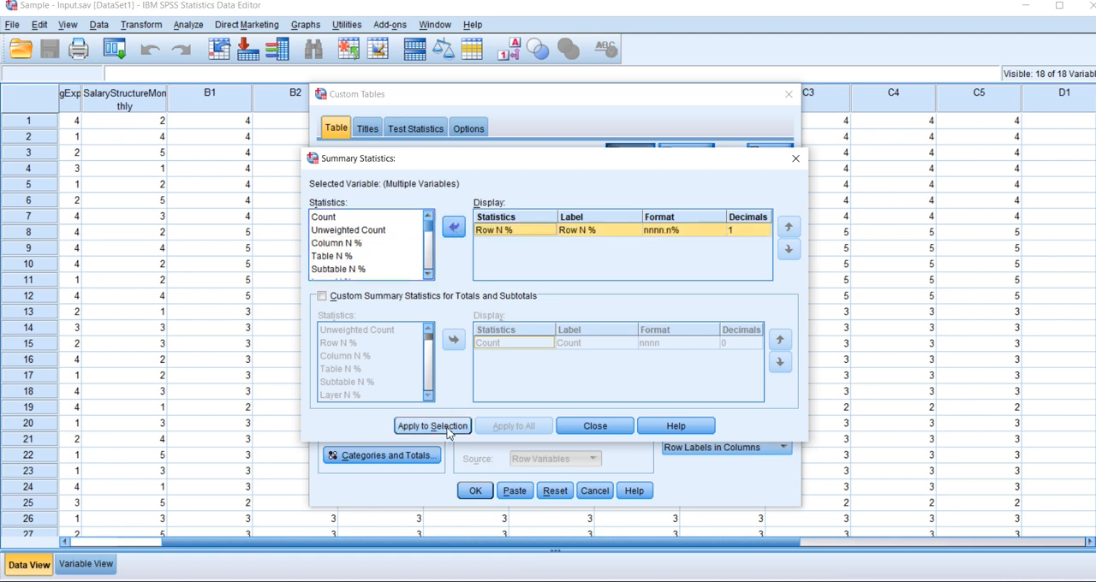
left_click(461, 423)
left_click(460, 425)
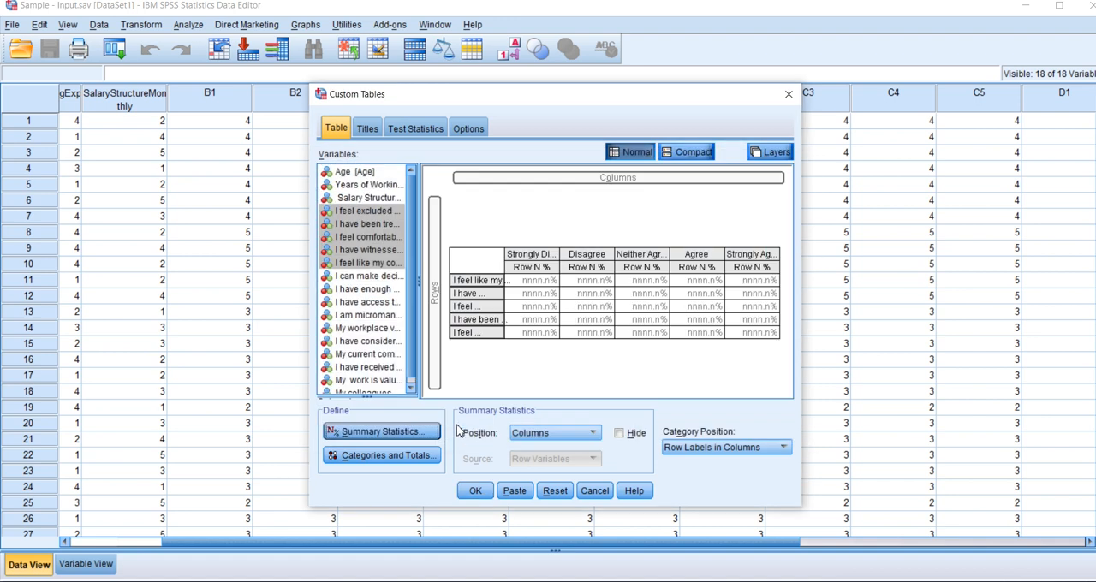
Generate the custom table of row percentages for the five statements and view it in the output.
left_click(482, 494)
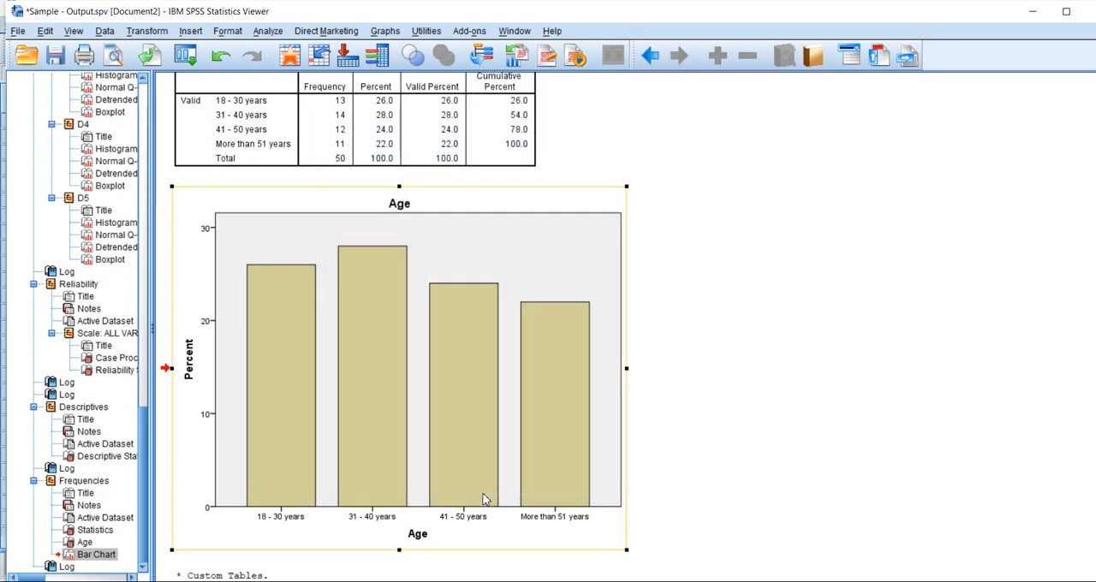
scroll(722, 435, "down", 1)
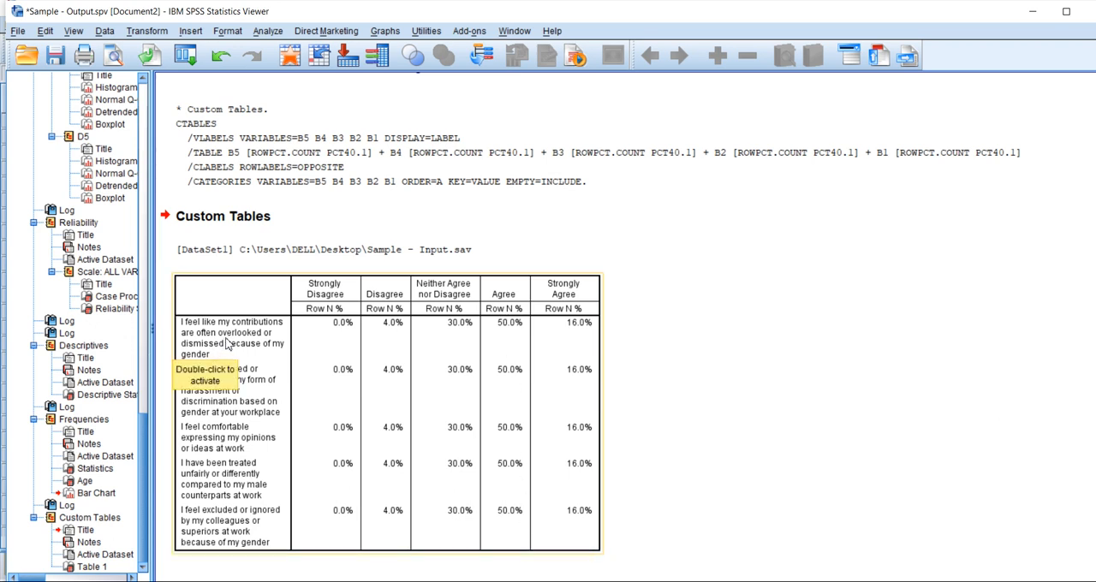
left_click(710, 503)
left_click(301, 461)
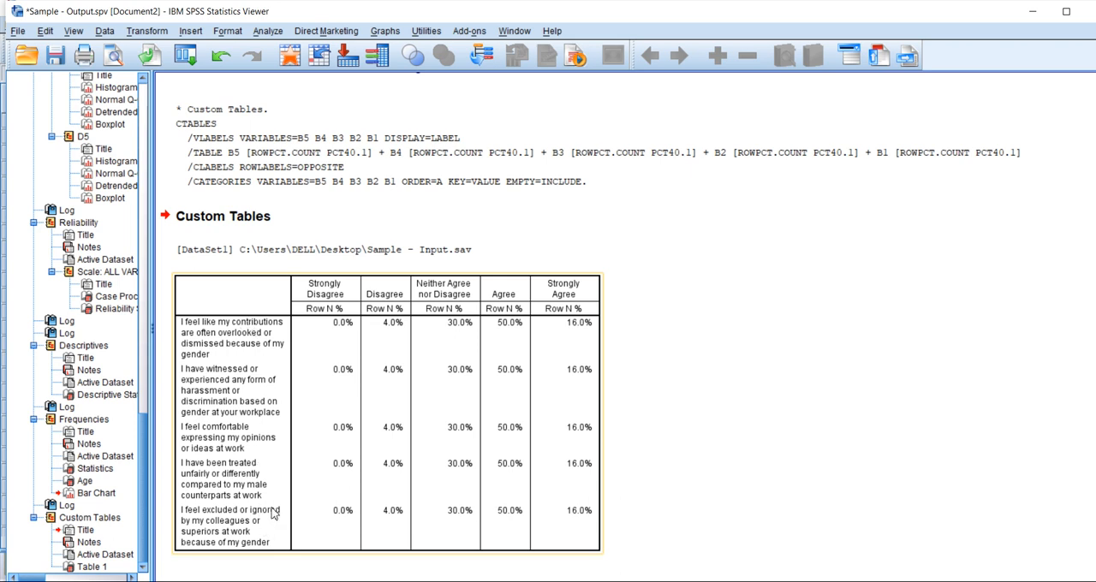
left_click(788, 477)
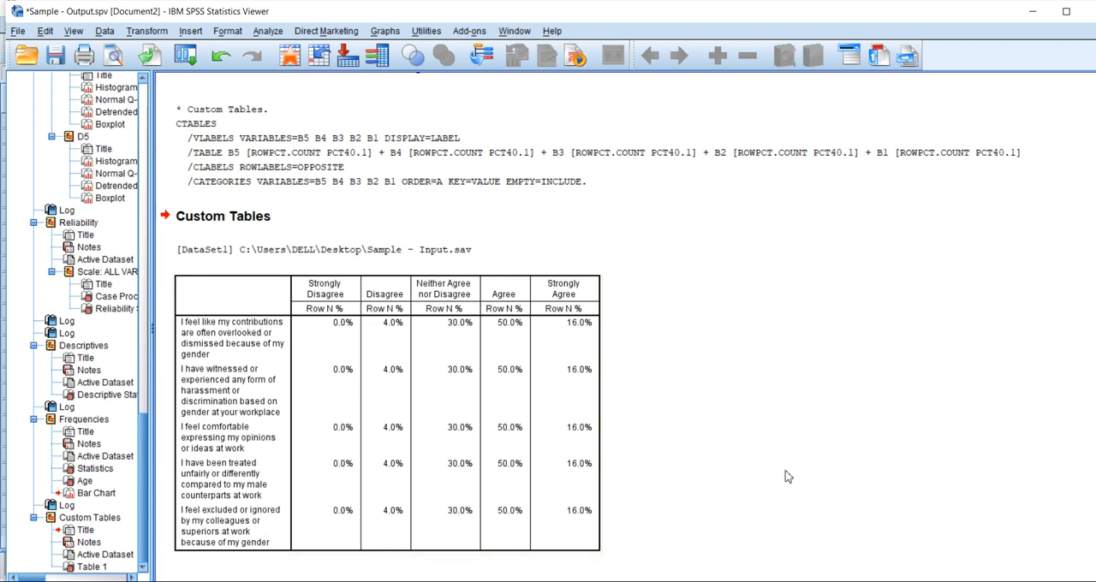
left_click(397, 463)
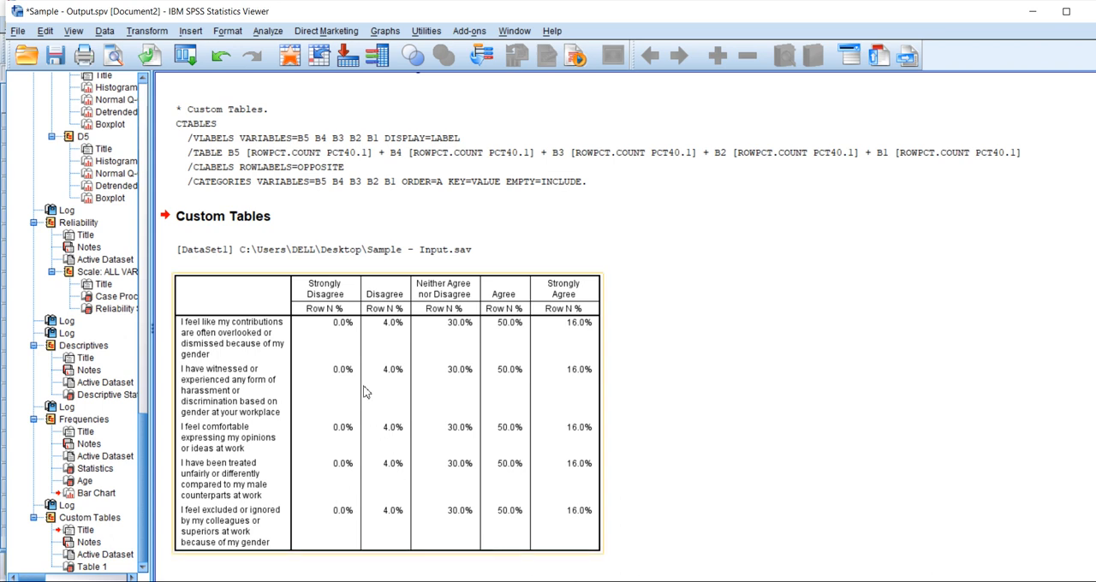
Create a bar graph from all the percentage cells of the custom table.
double_click(344, 326)
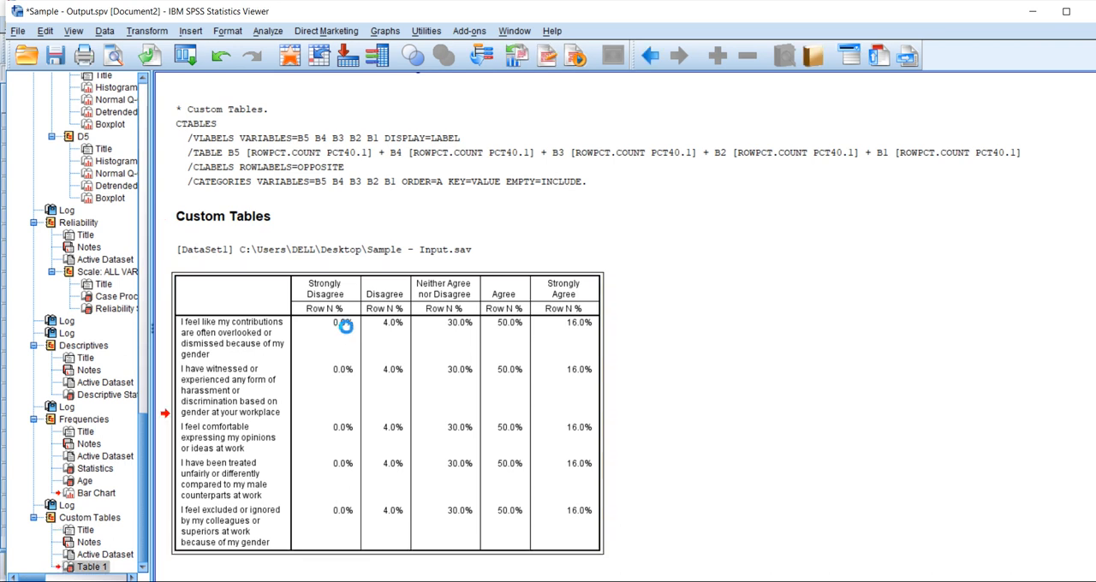
left_click_drag(345, 338, 561, 532)
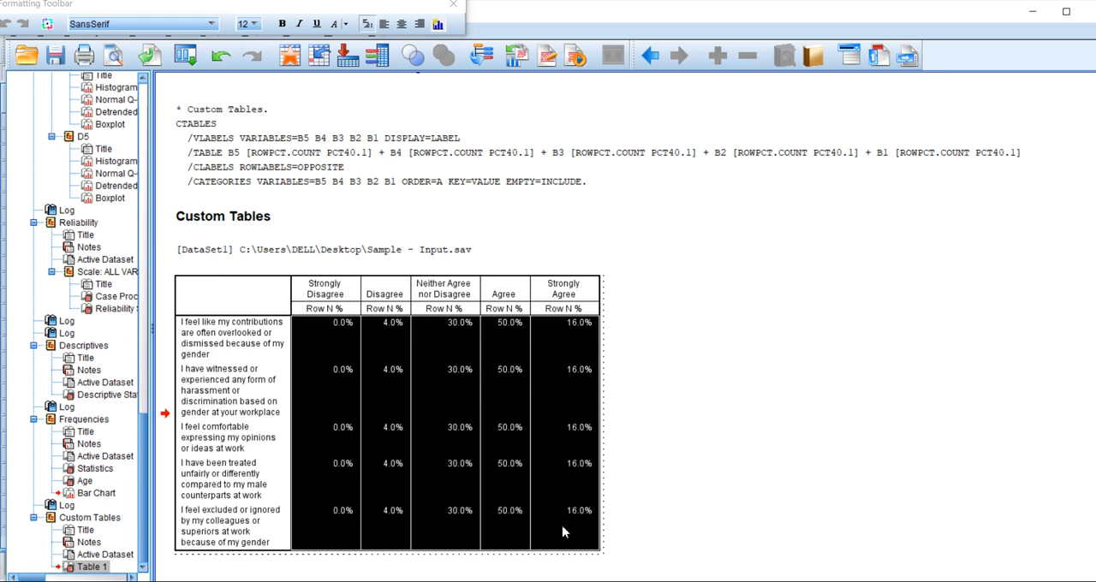
right_click(552, 372)
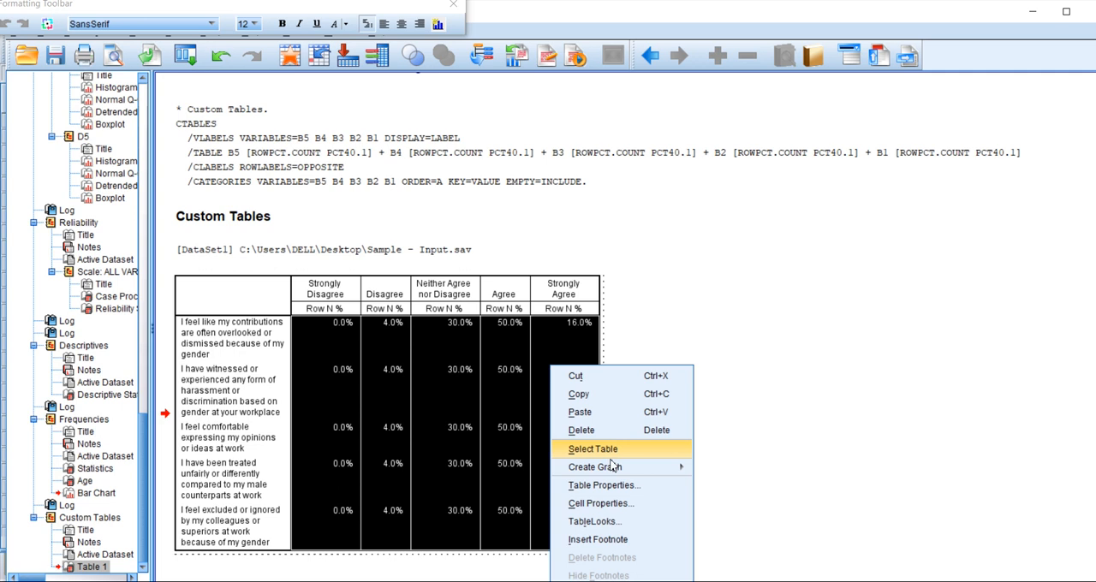
mouse_move(615, 472)
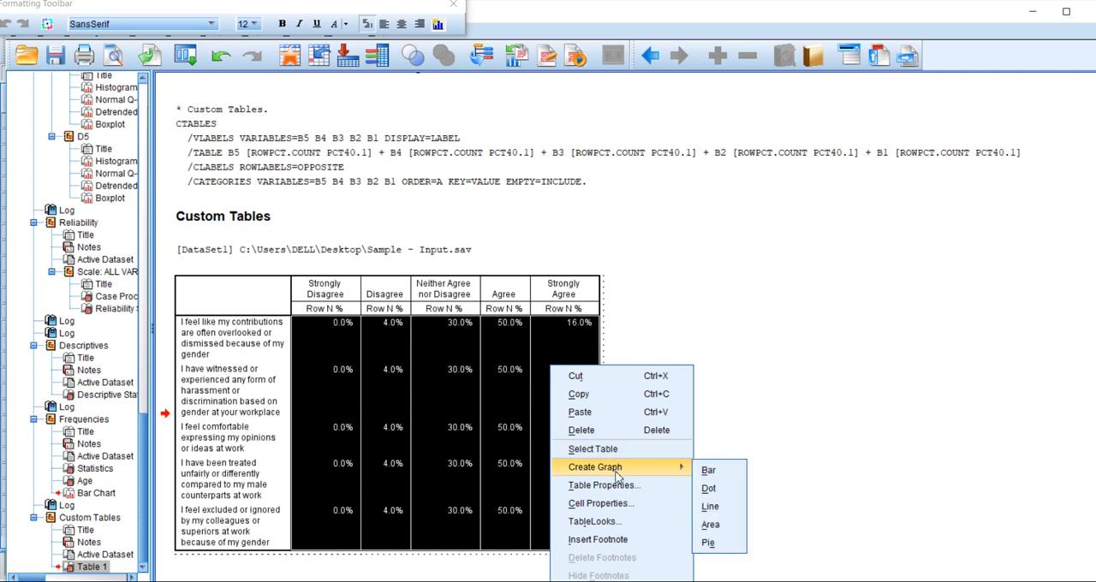
left_click(708, 471)
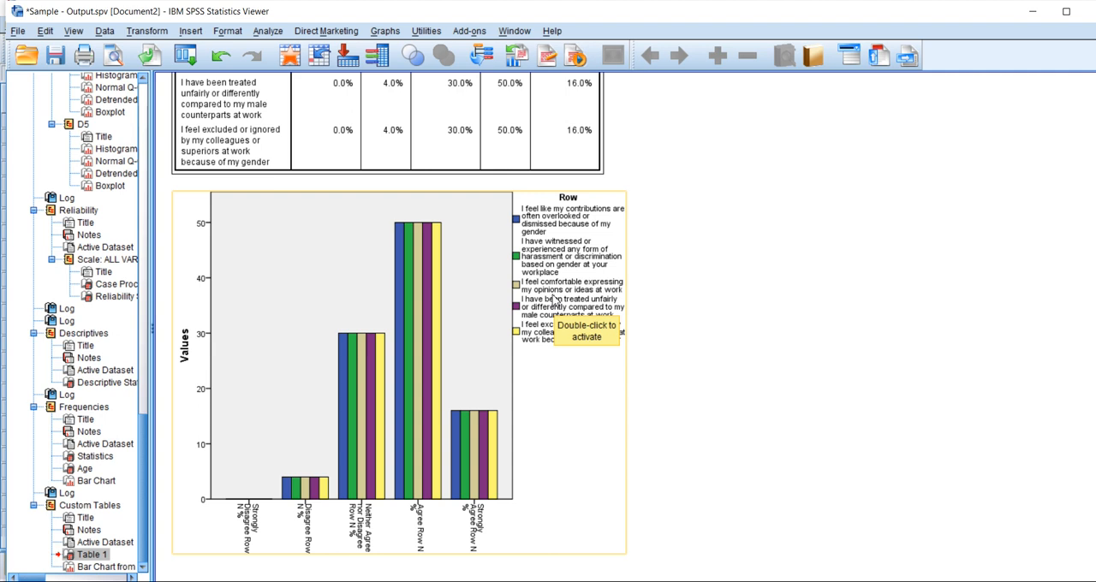
Edit the new bar chart so the Row variable is on the X Axis, apply the change and close the Chart Editor.
left_click(555, 300)
double_click(555, 300)
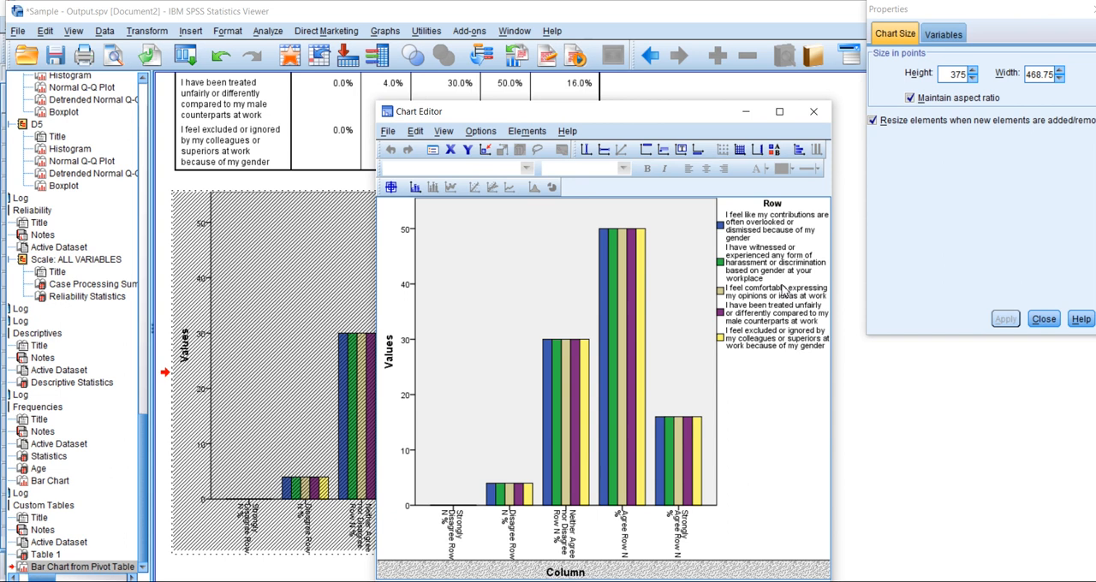
left_click(784, 291)
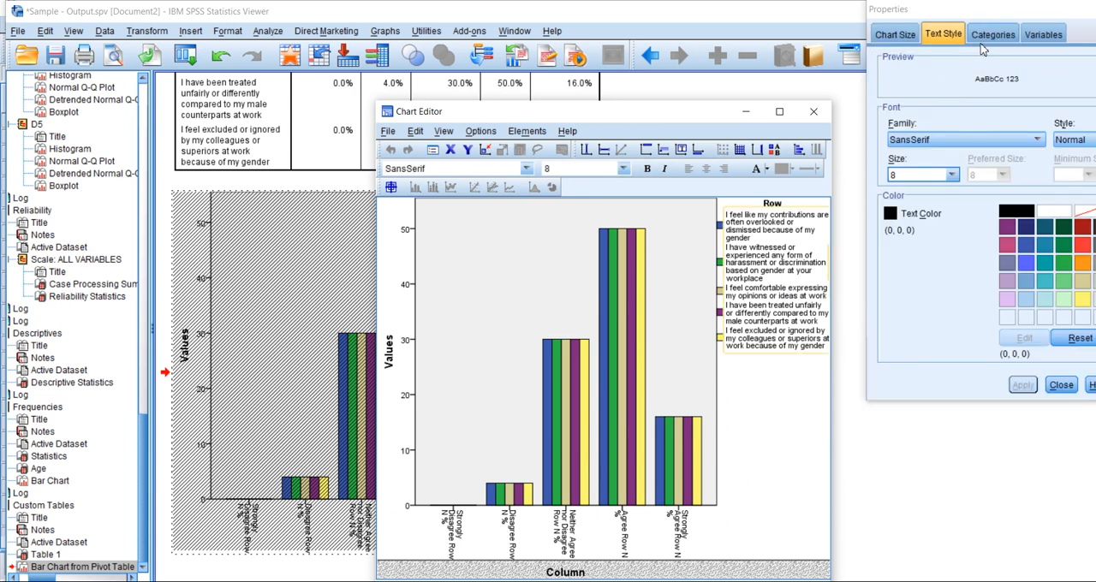
left_click(1043, 36)
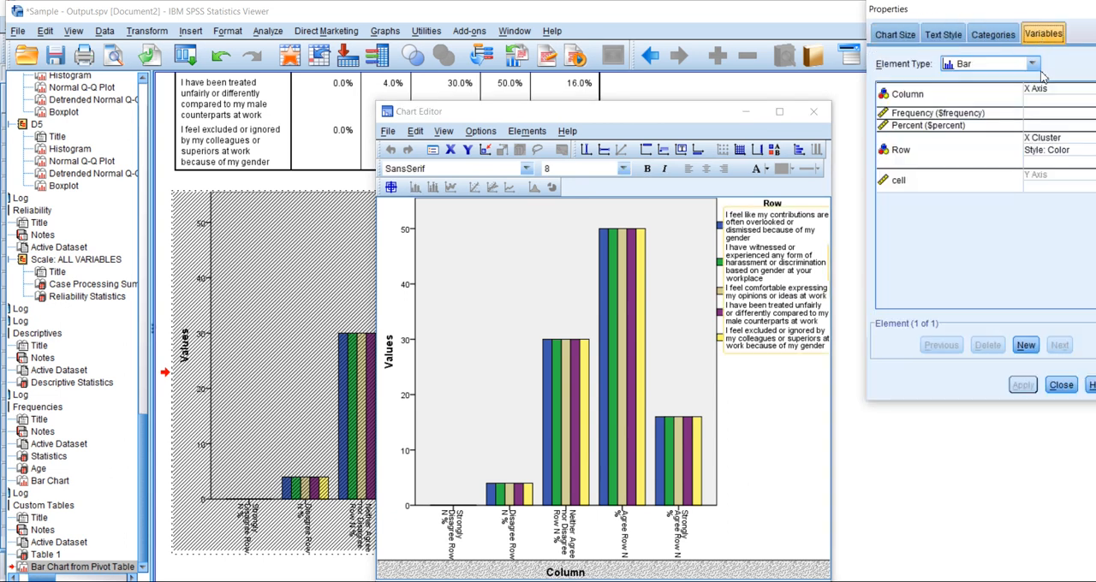
left_click(1034, 139)
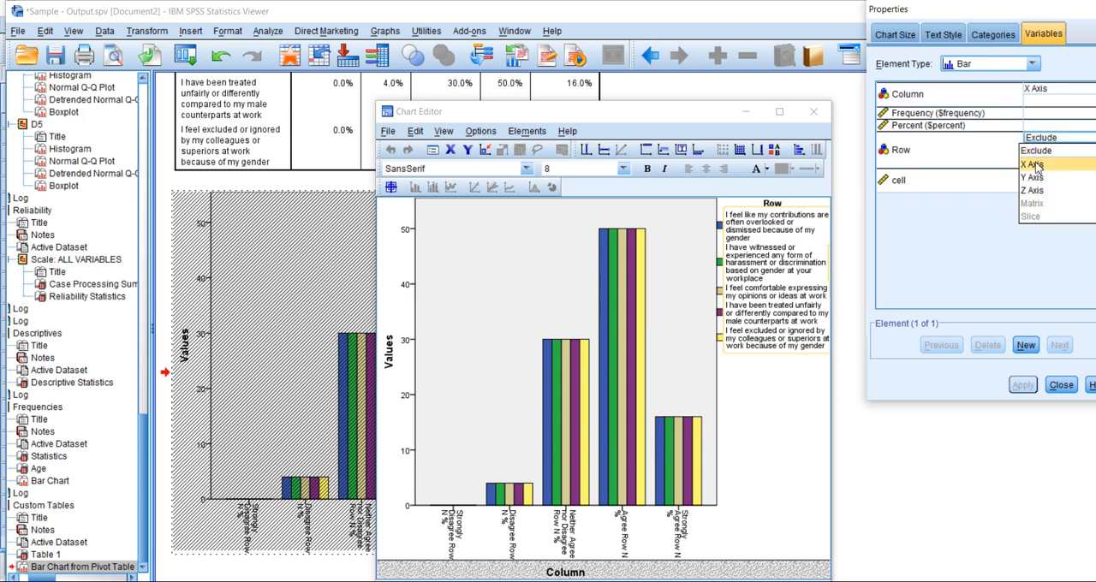
left_click(1037, 165)
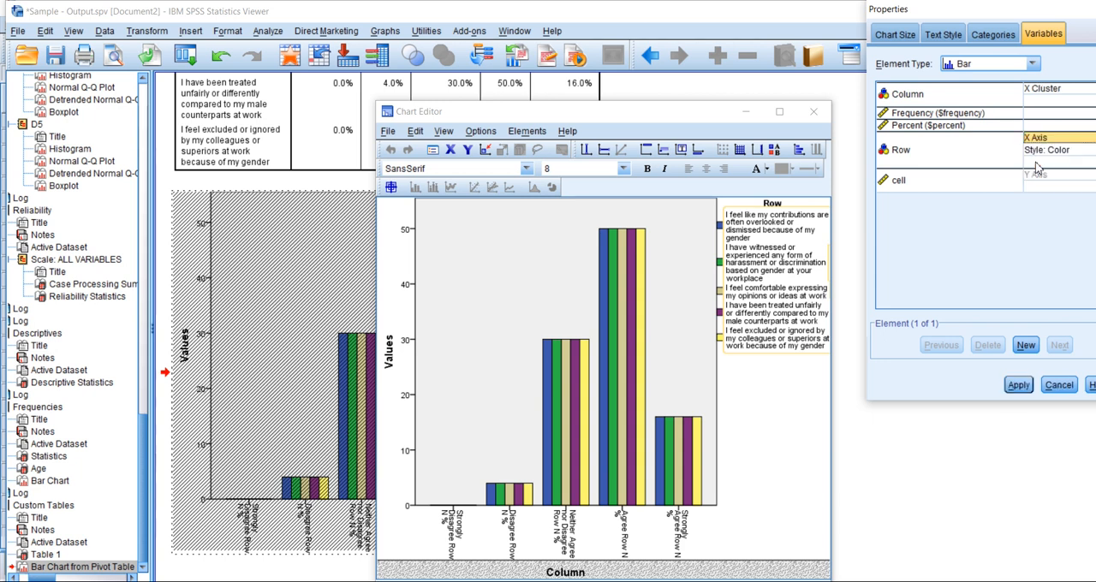
left_click(1019, 384)
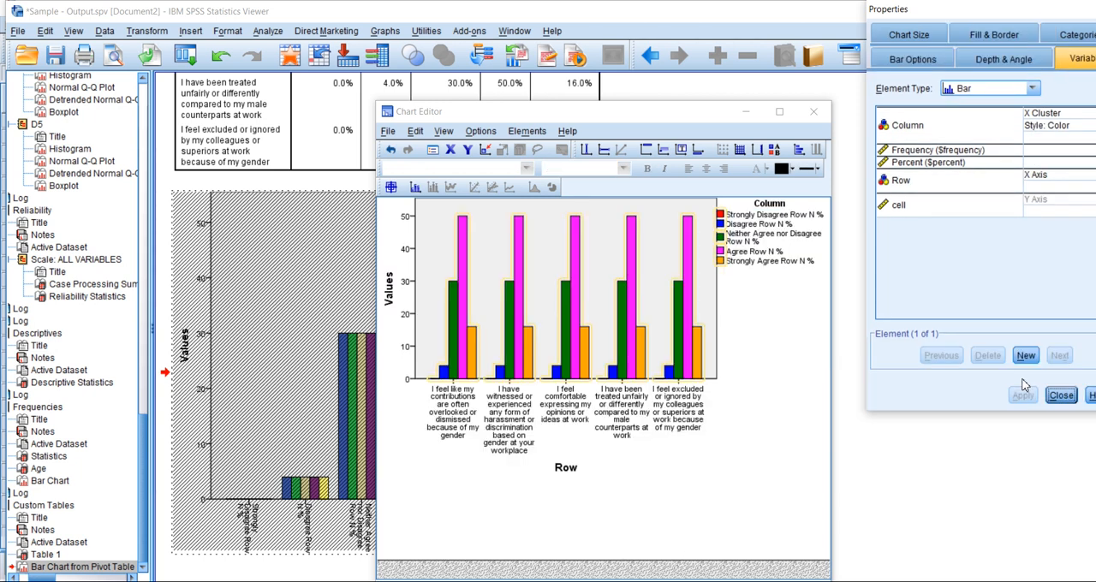
left_click(815, 113)
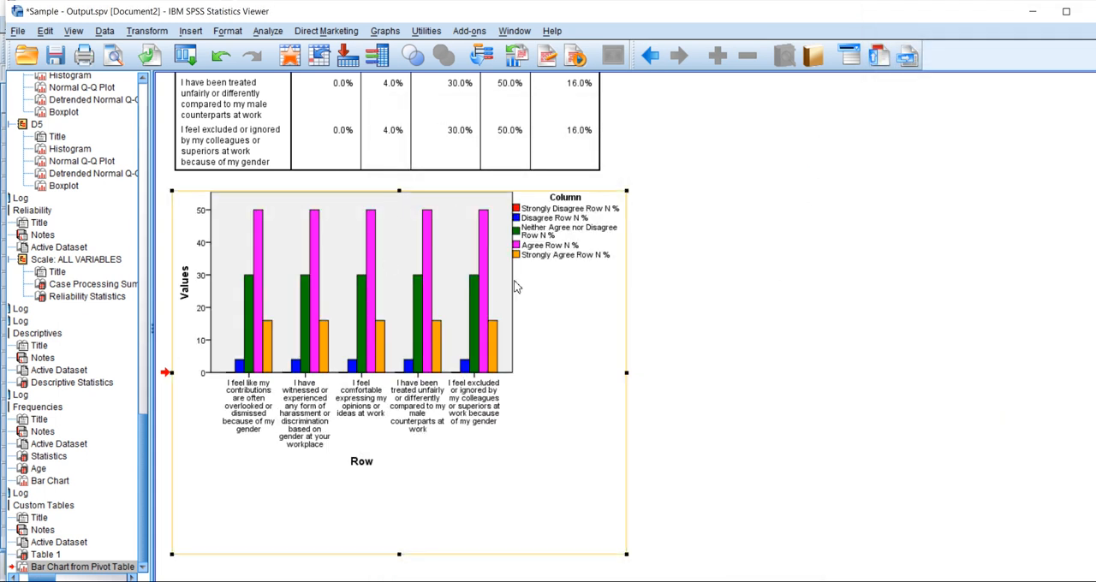